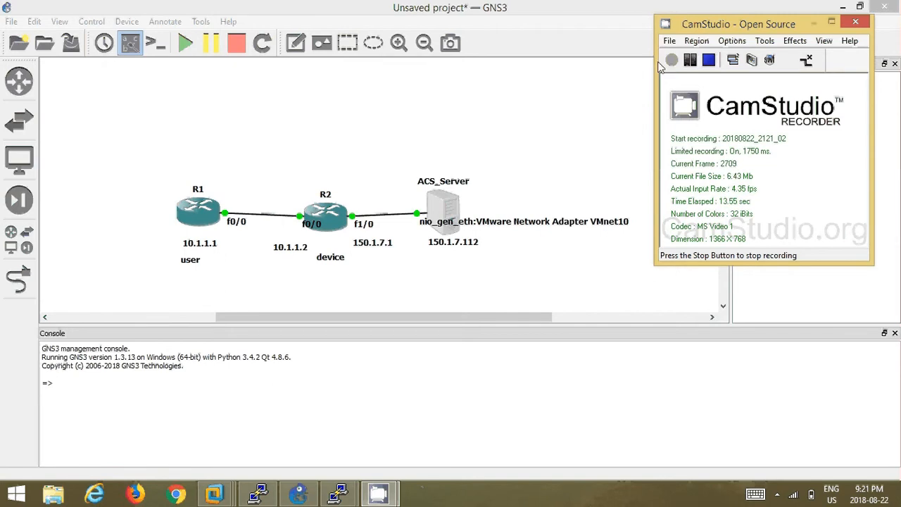
- Bring GNS3 to the front to view R1, R2 and ACS_Server linked to VMnet10
click(364, 155)
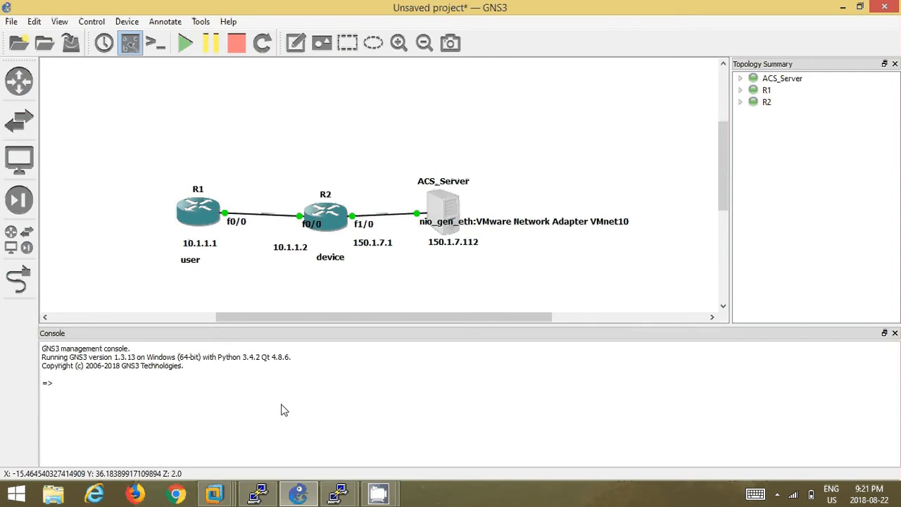
- Open Edit > Virtual Network Editor, select VMnet10 and choose Change Settings for admin rights
mouse_move(214, 493)
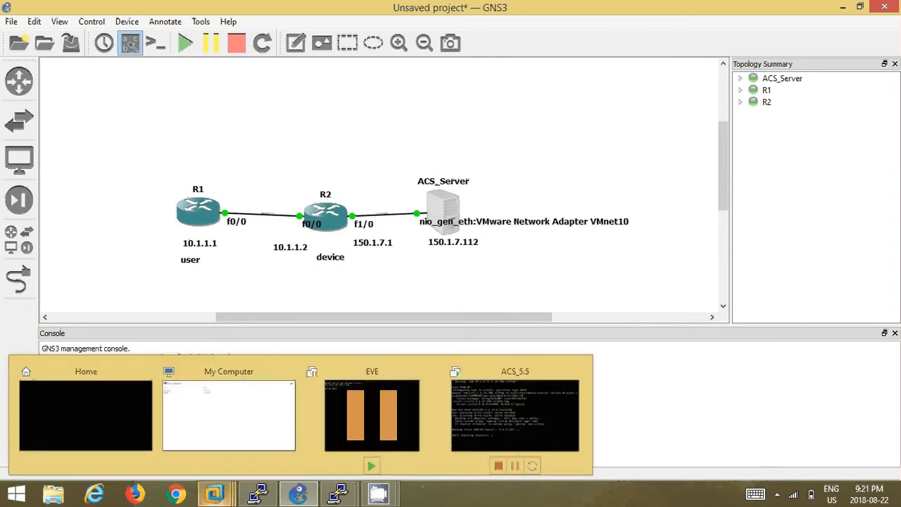
click(261, 412)
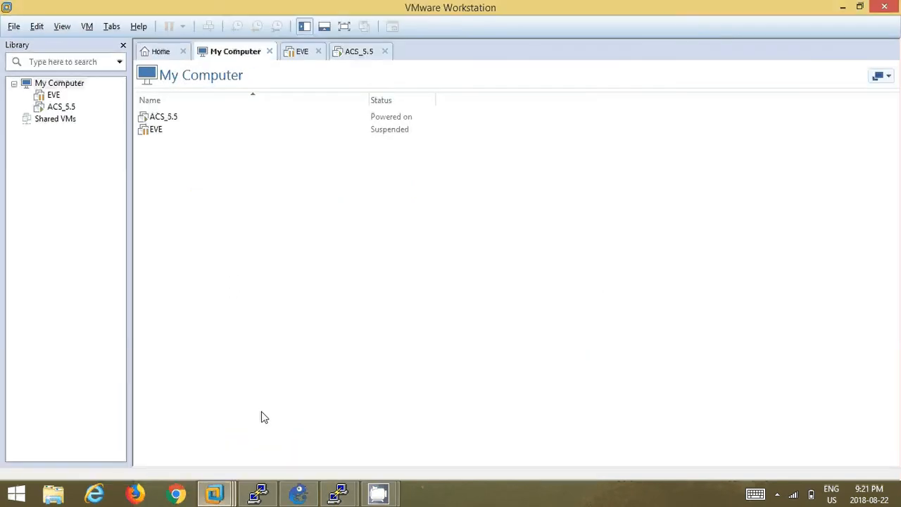
click(37, 28)
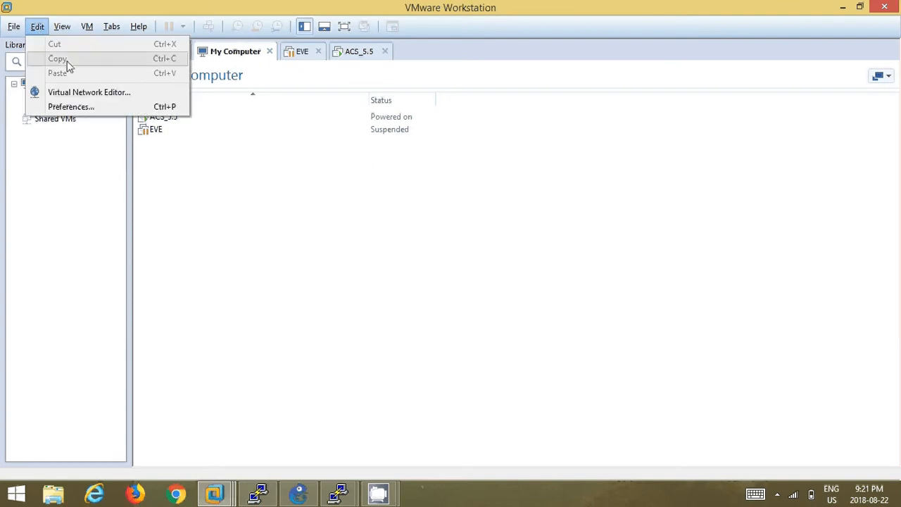
click(94, 92)
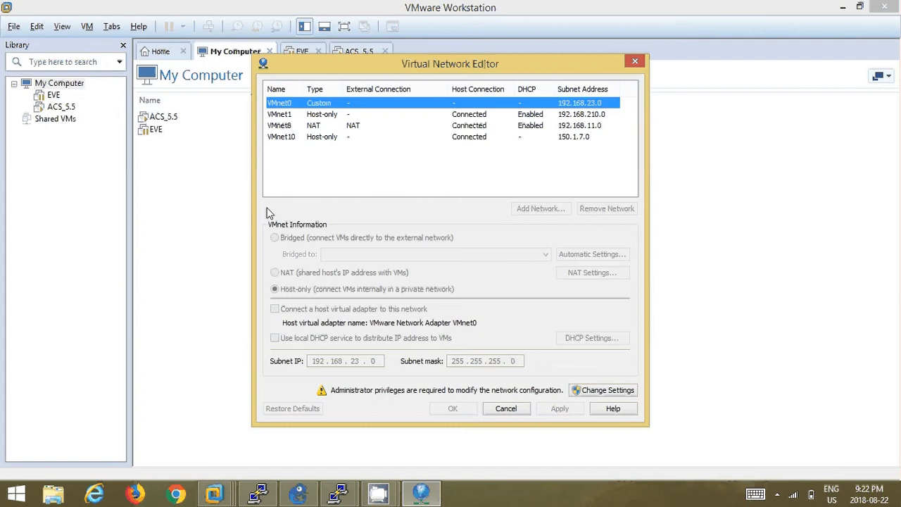
click(286, 139)
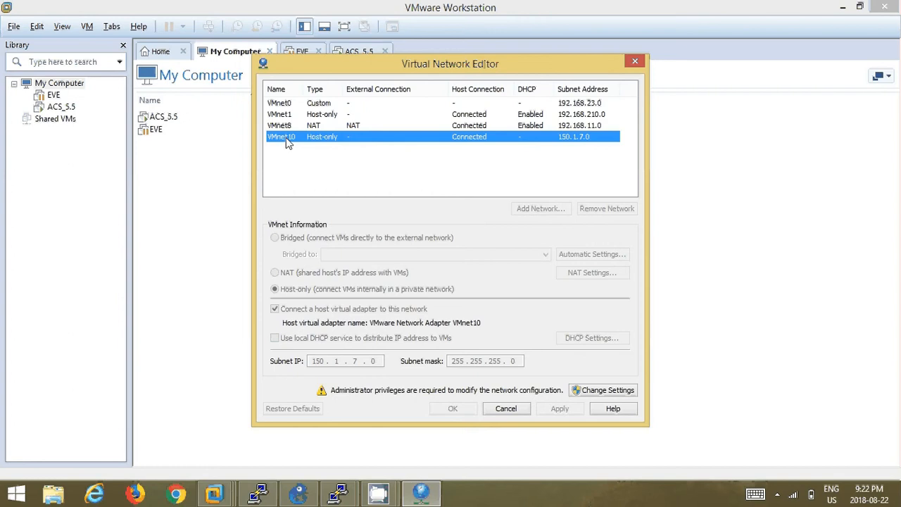
click(618, 396)
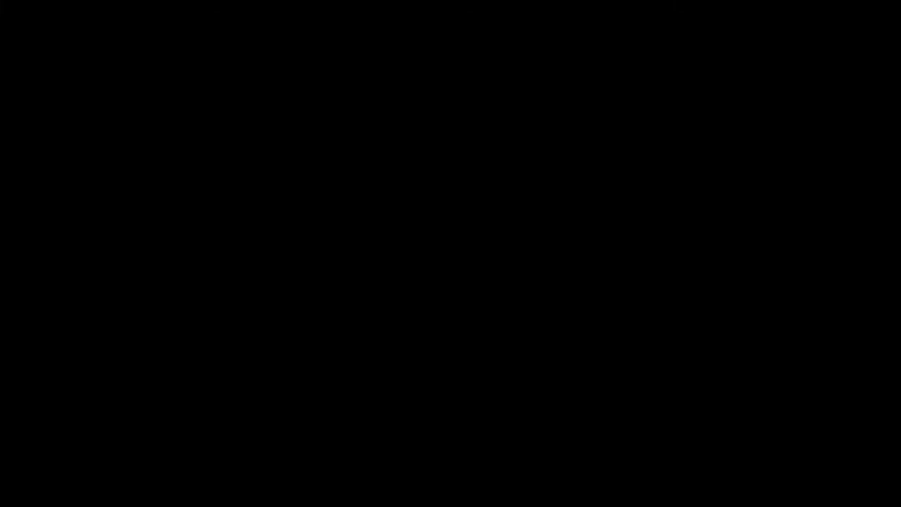
- Approve elevation, cancel Add Network, confirm VMnet10 is host-only on 150.1.7.0, and click OK
click(520, 275)
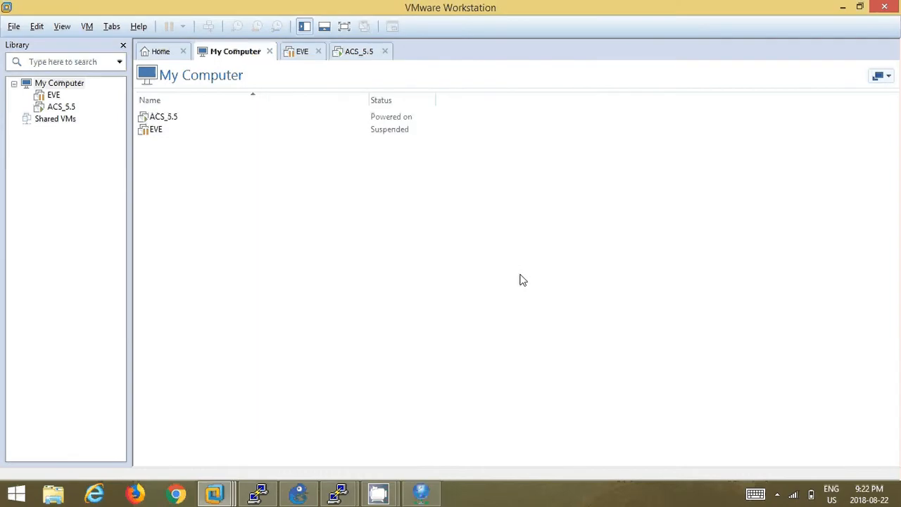
click(420, 490)
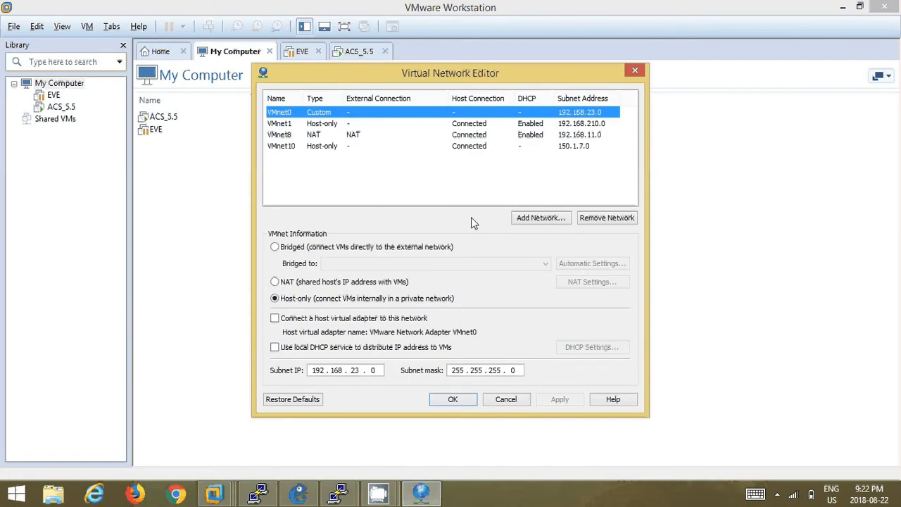
click(536, 219)
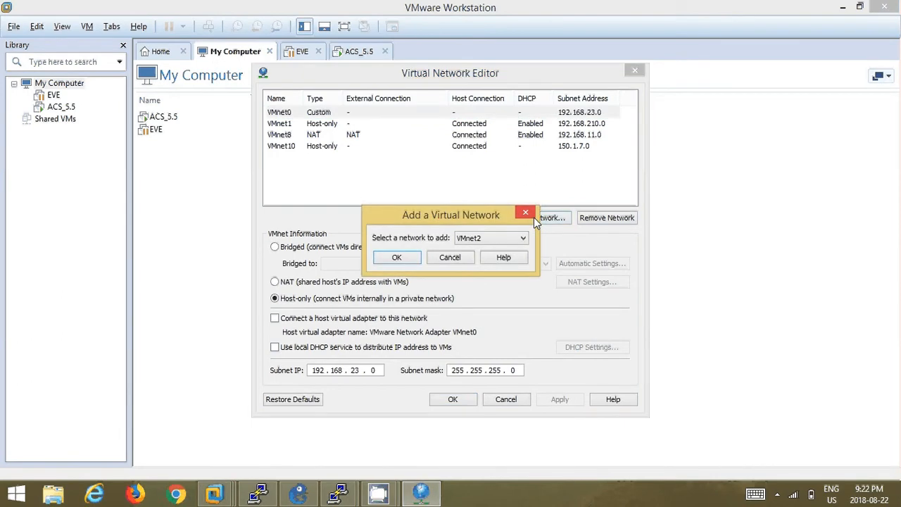
click(496, 238)
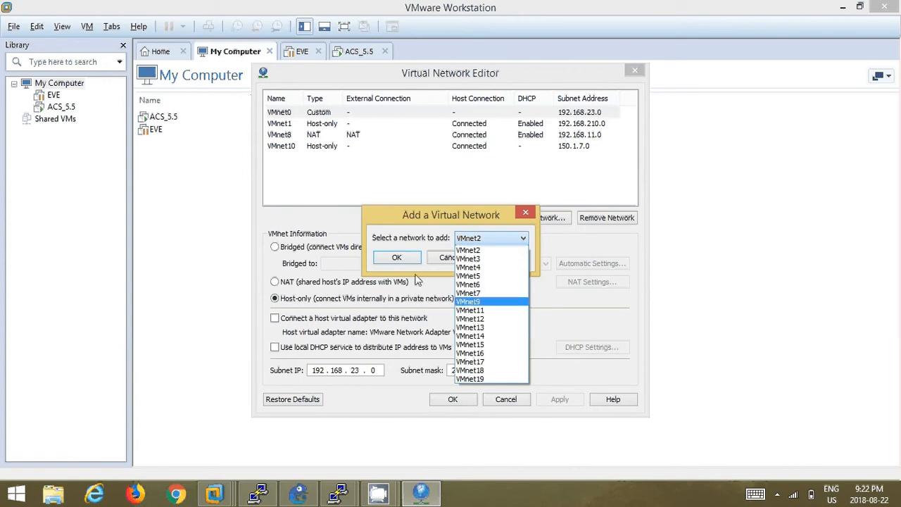
click(531, 216)
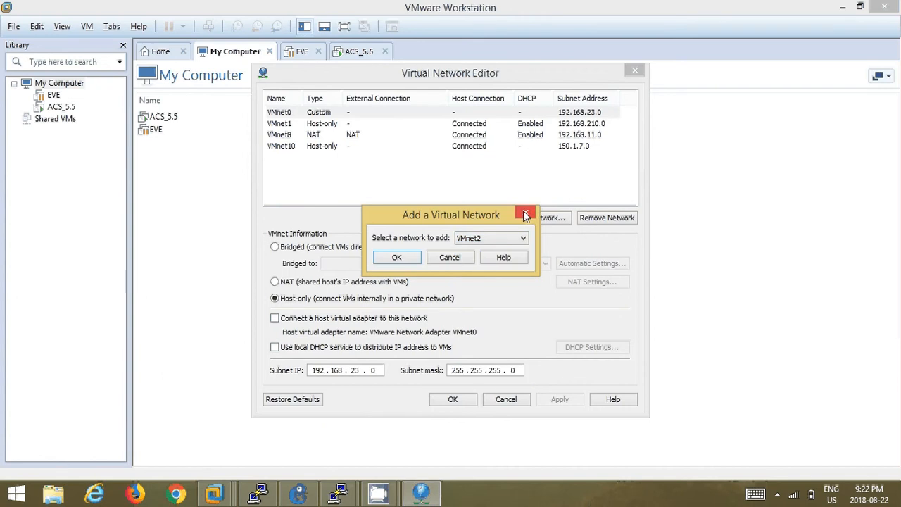
click(525, 214)
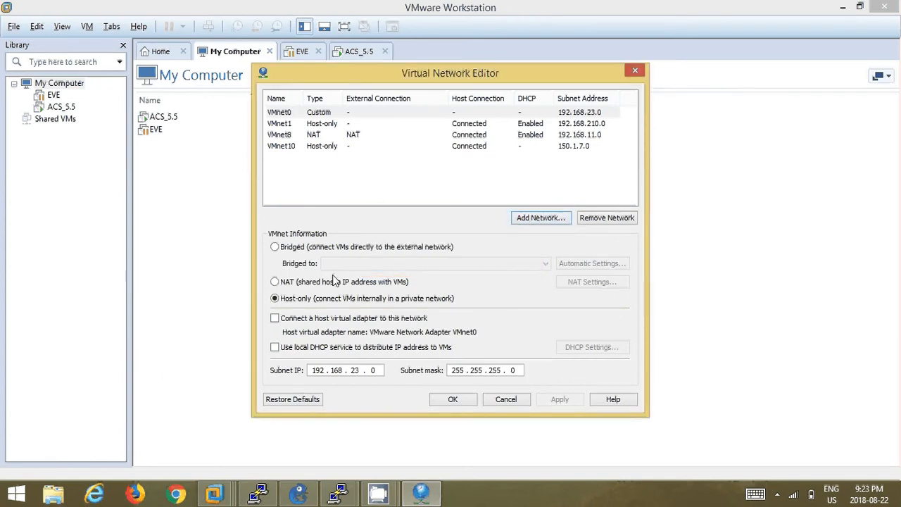
click(298, 148)
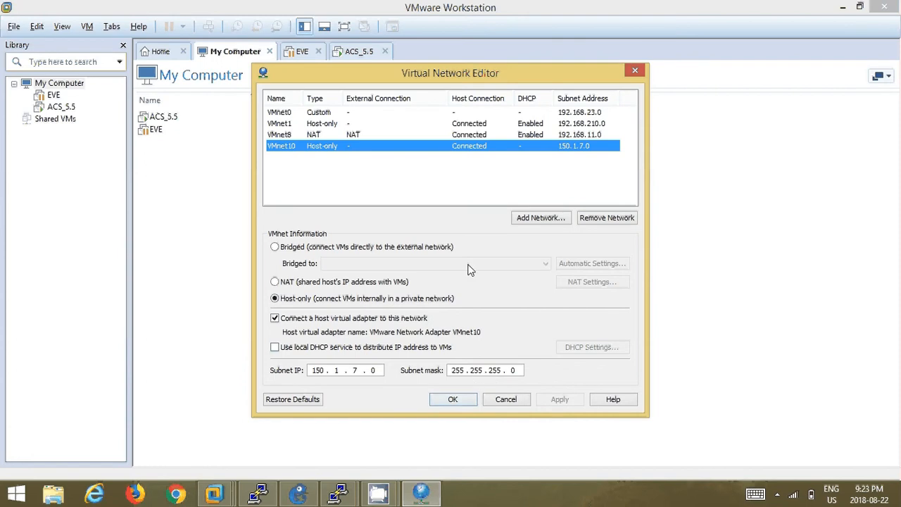
click(461, 400)
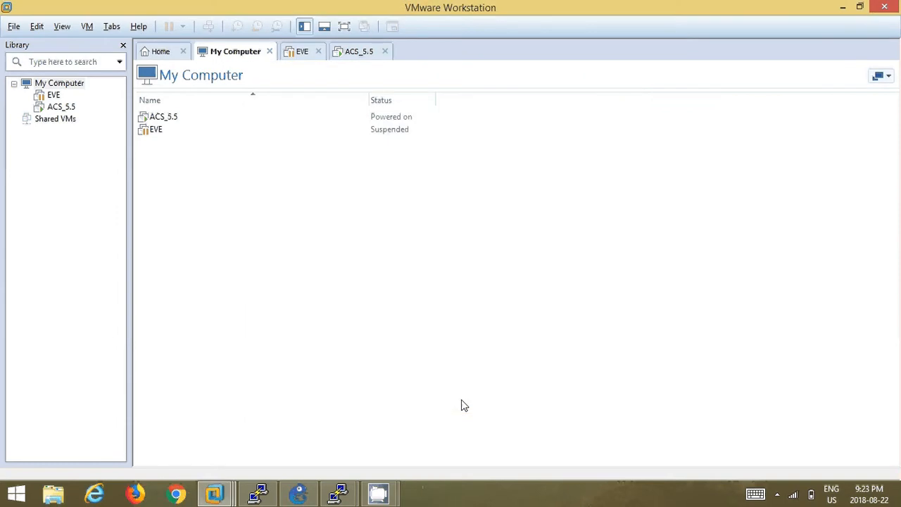
- Minimize VMware and GNS3, then search 'contr' from Start and open Control Panel
click(841, 8)
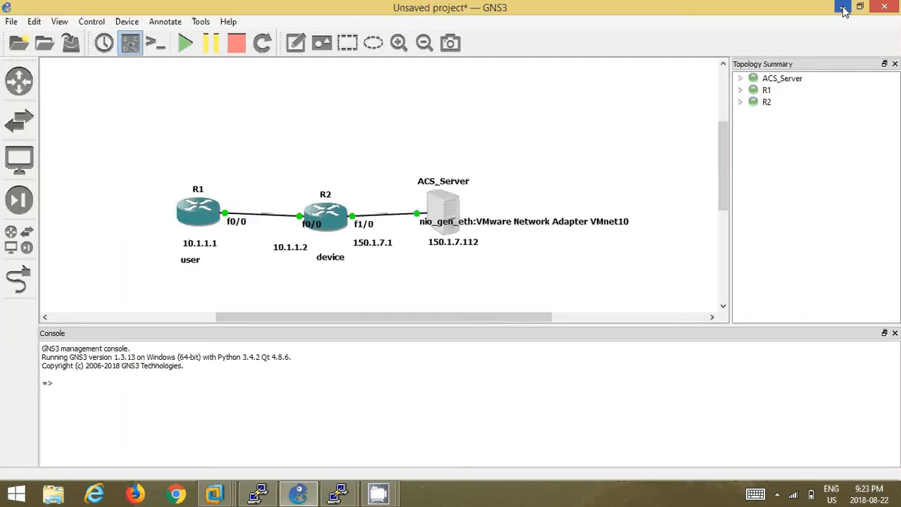
click(841, 9)
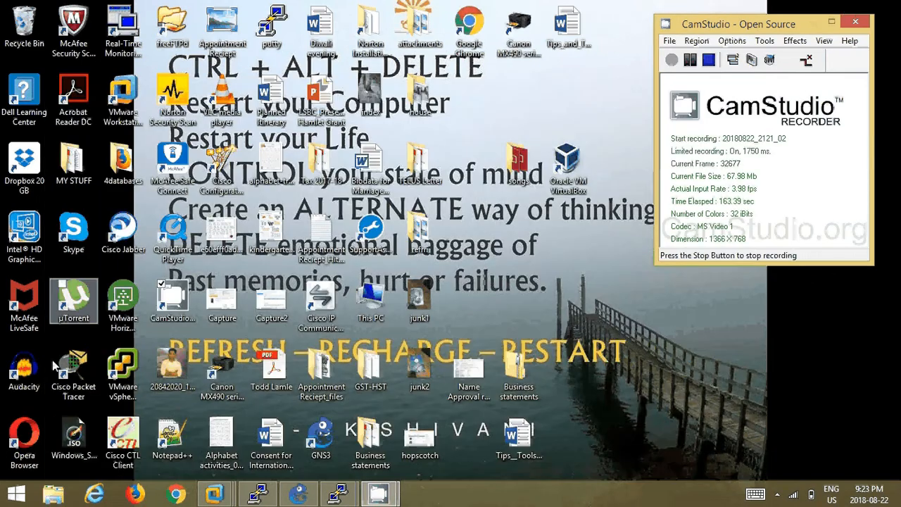
click(16, 493)
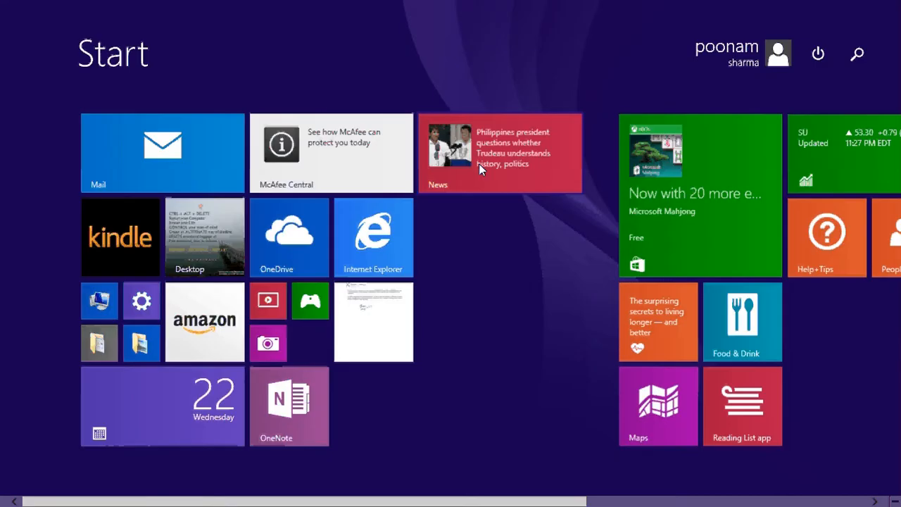
click(857, 53)
text(c)
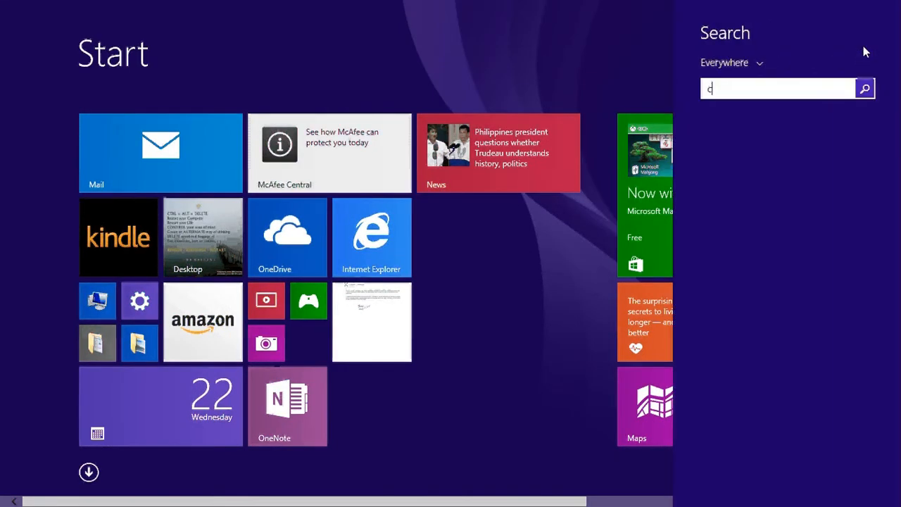
text(ontrol Panel)
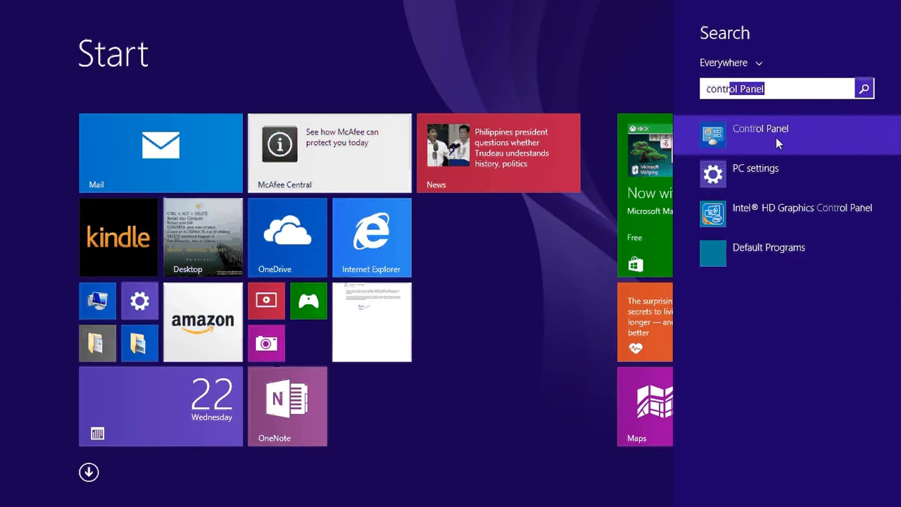
click(776, 138)
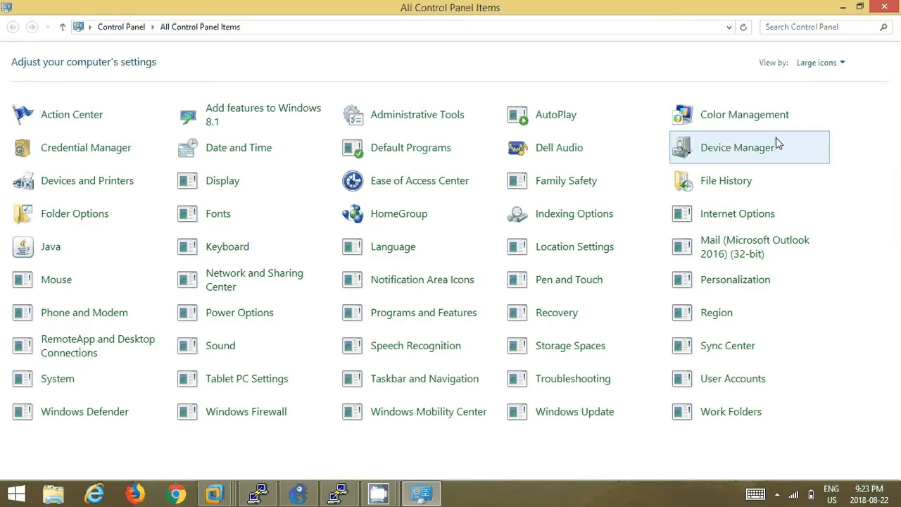
- Check in Network Connections that VMware Network Adapter VMnet10 is Enabled, then return to GNS3
click(818, 30)
text(net)
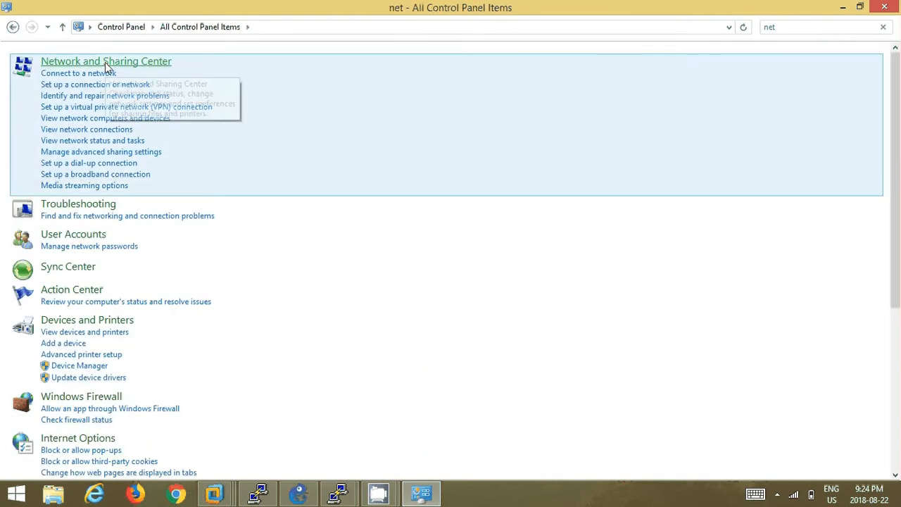
click(105, 62)
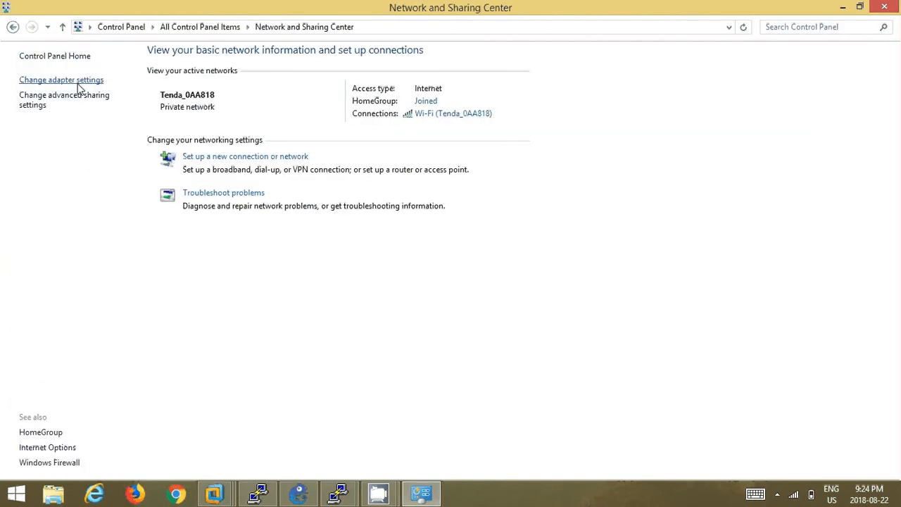
click(78, 85)
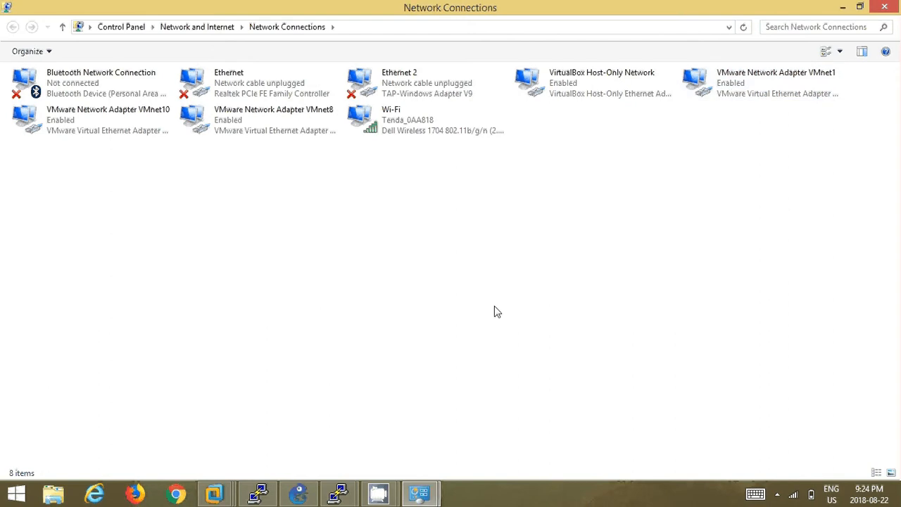
click(298, 493)
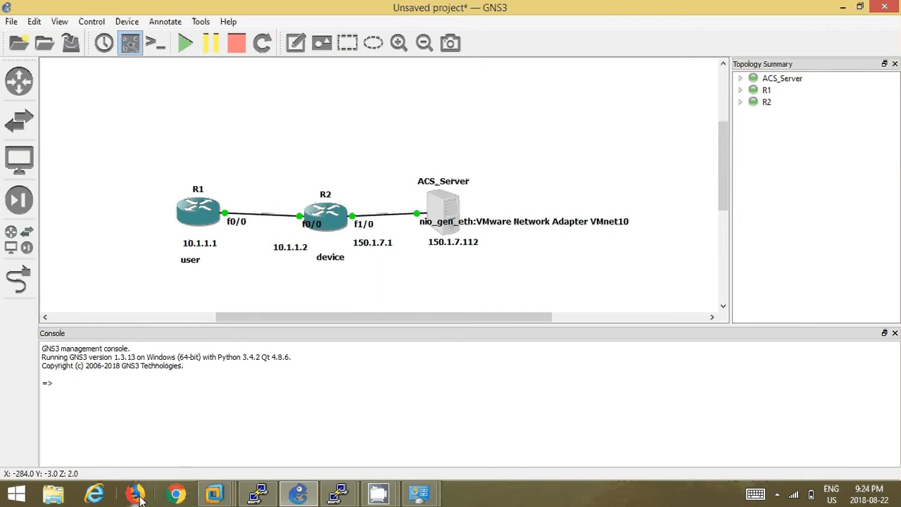
click(177, 495)
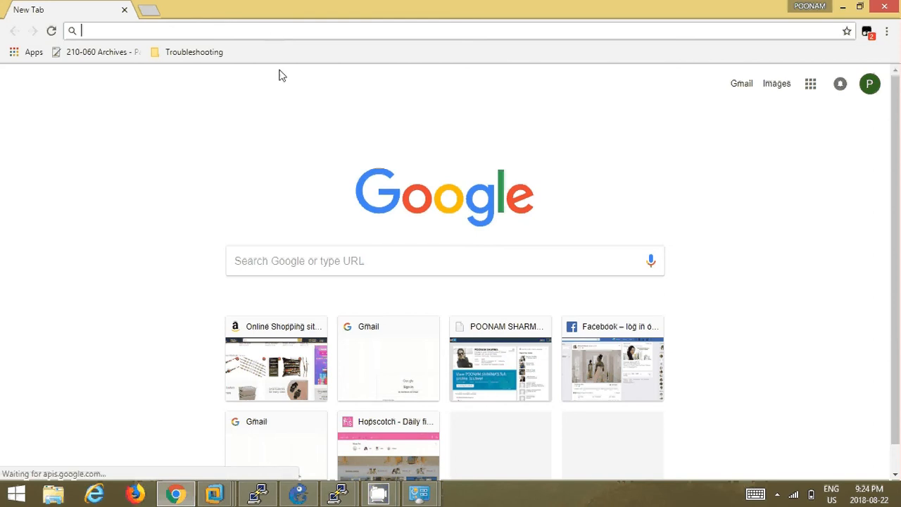
click(299, 494)
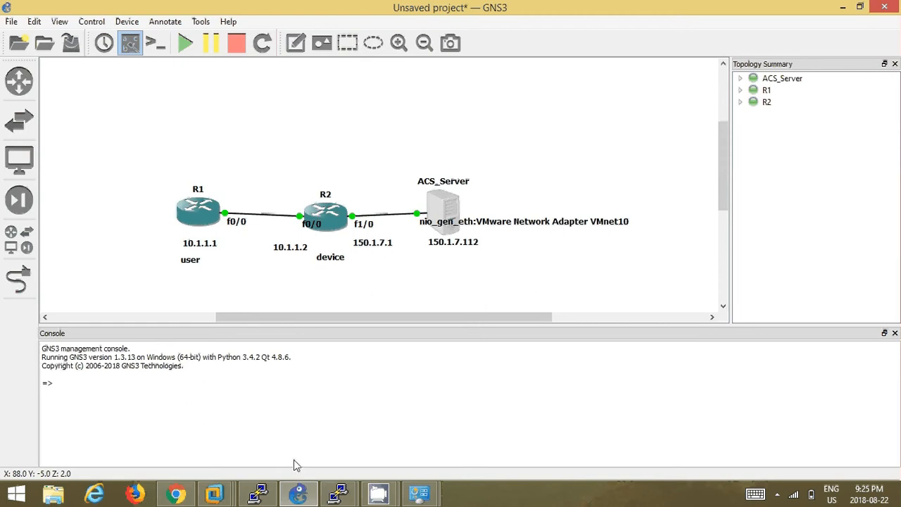
click(176, 494)
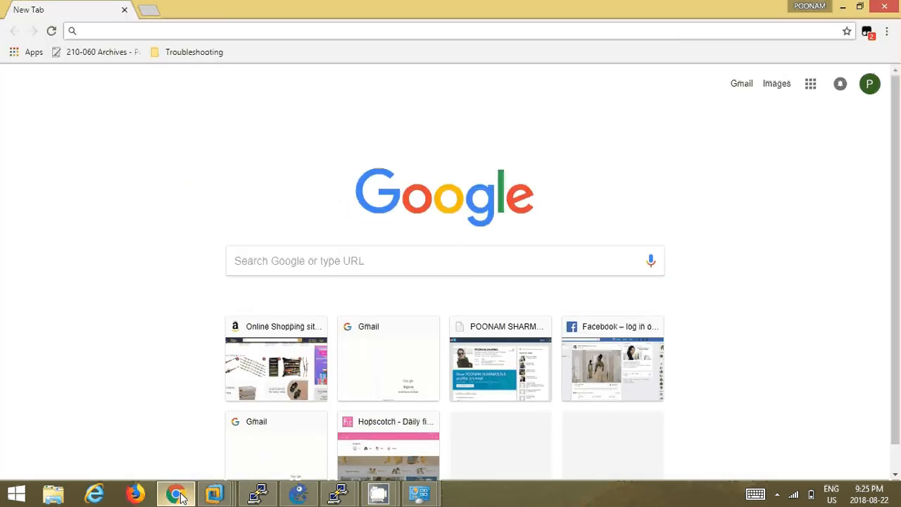
text(htt)
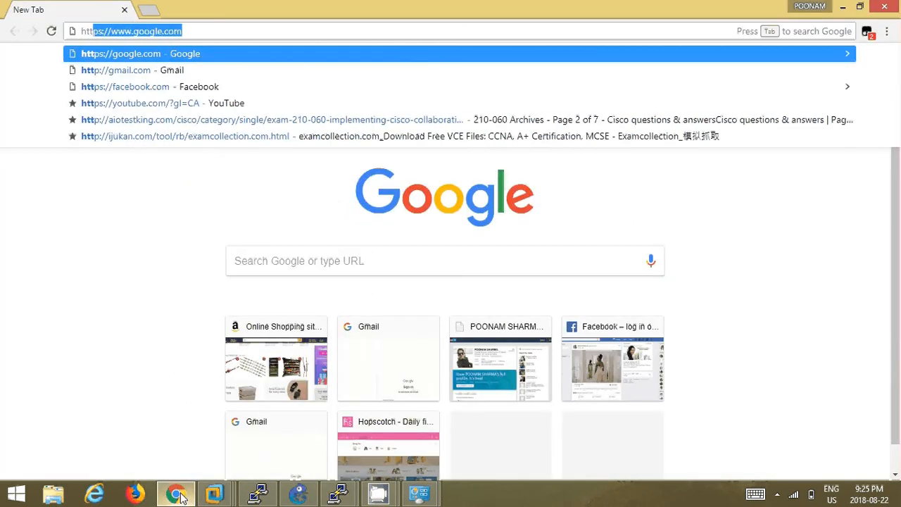
text(ps)
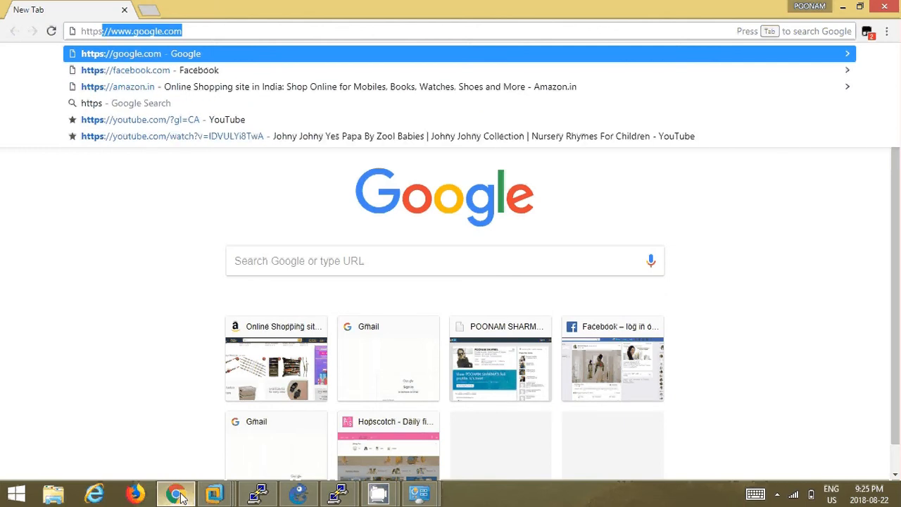
text(://)
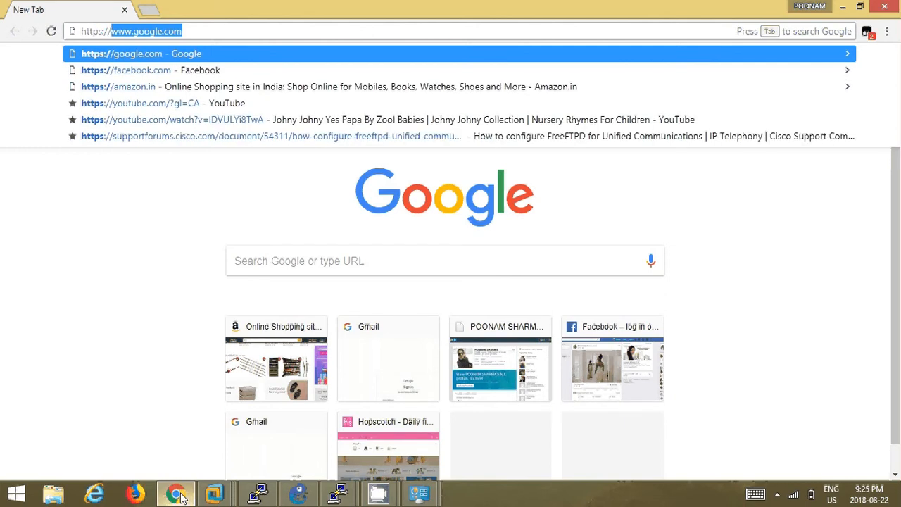
text(150)
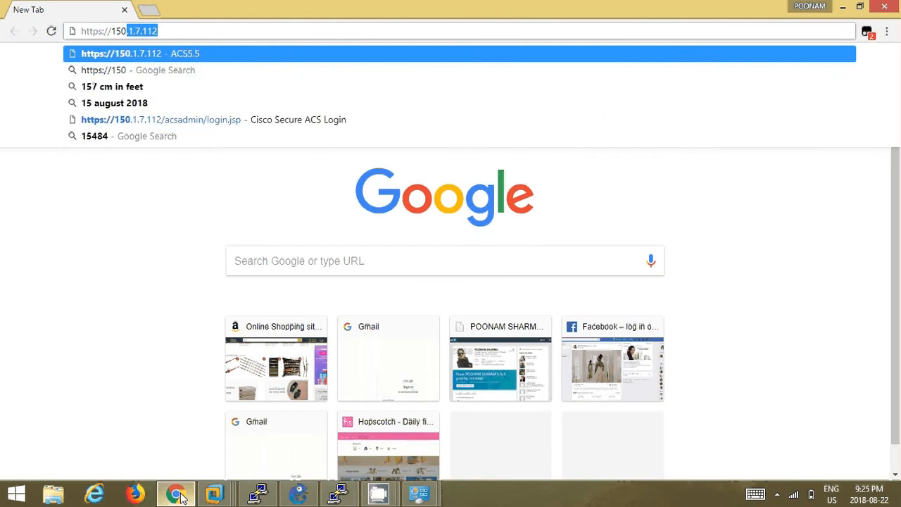
text(.1.7.112)
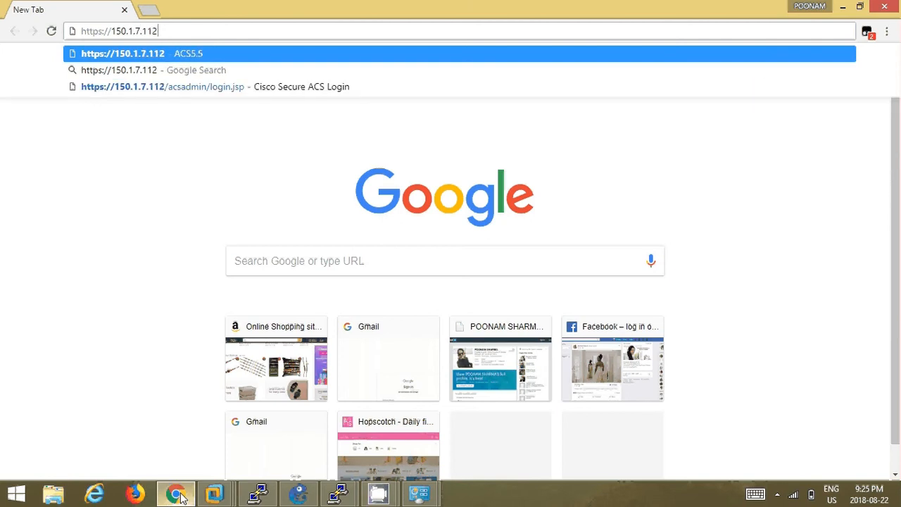
key(Return)
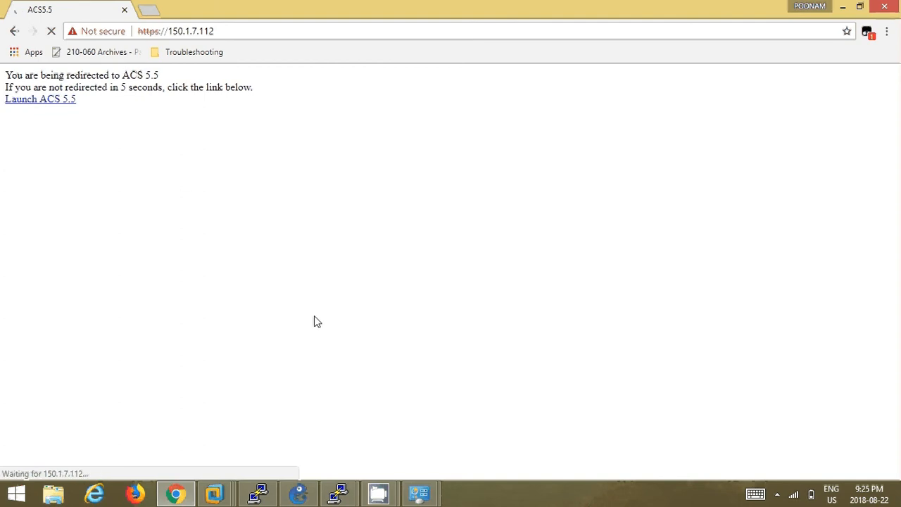
- Wait for the redirect to acsadmin/login.jsp, move the recorder window aside, and select the Username field
mouse_move(380, 493)
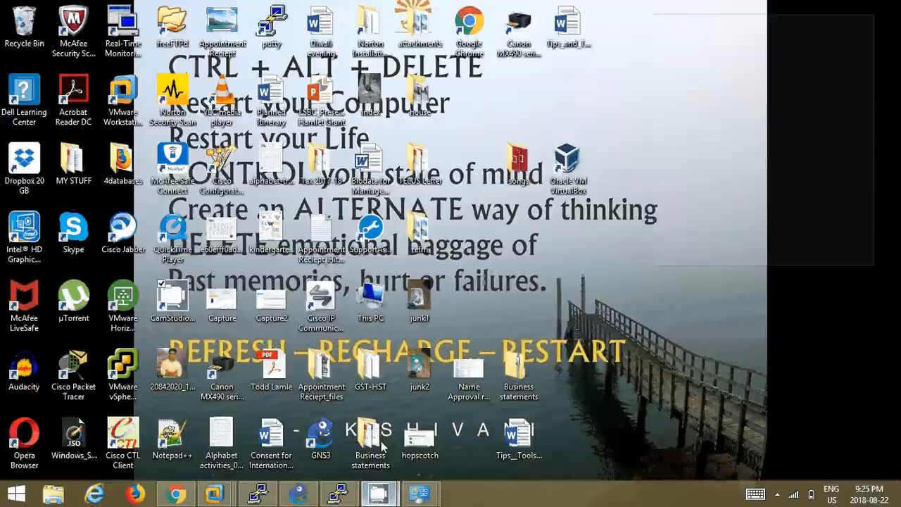
click(450, 412)
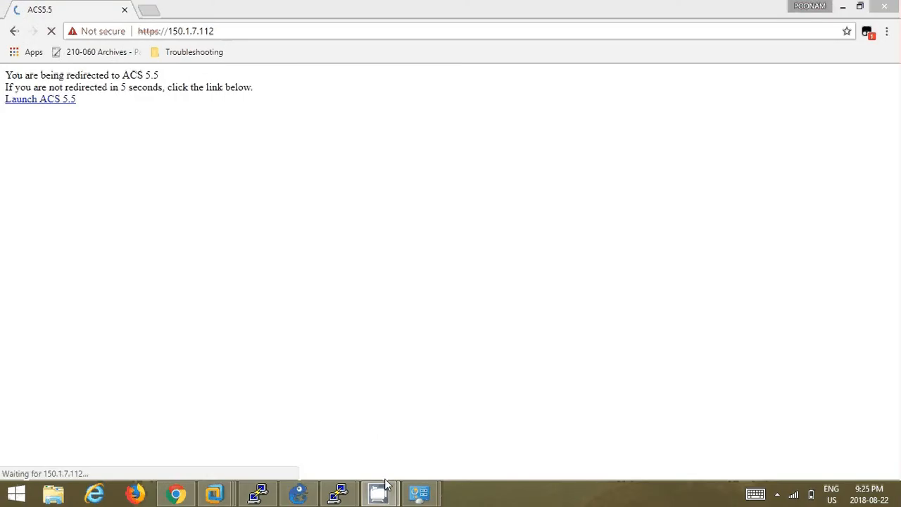
mouse_move(386, 487)
mouse_move(337, 435)
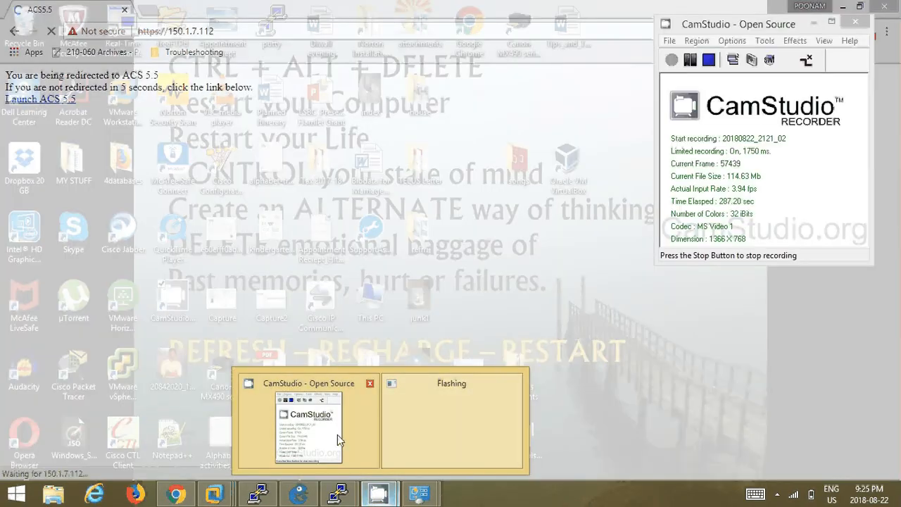
click(337, 435)
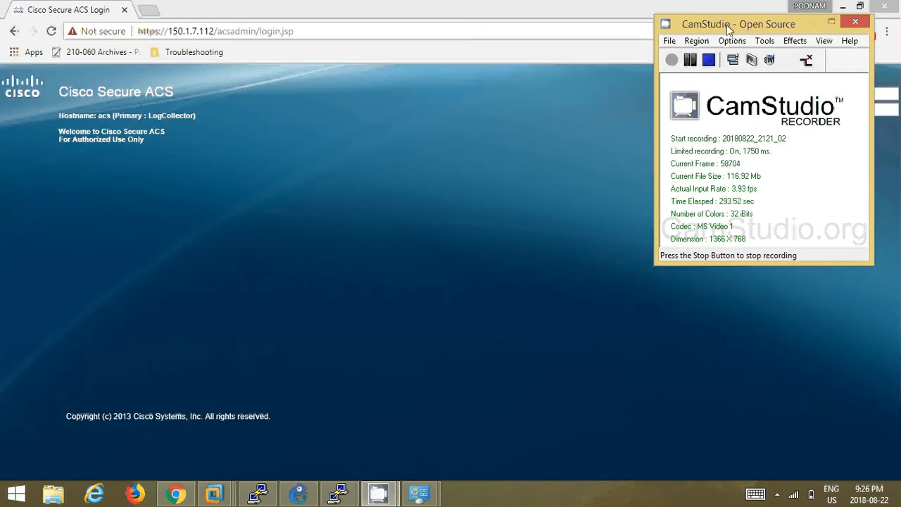
drag(726, 25, 725, 169)
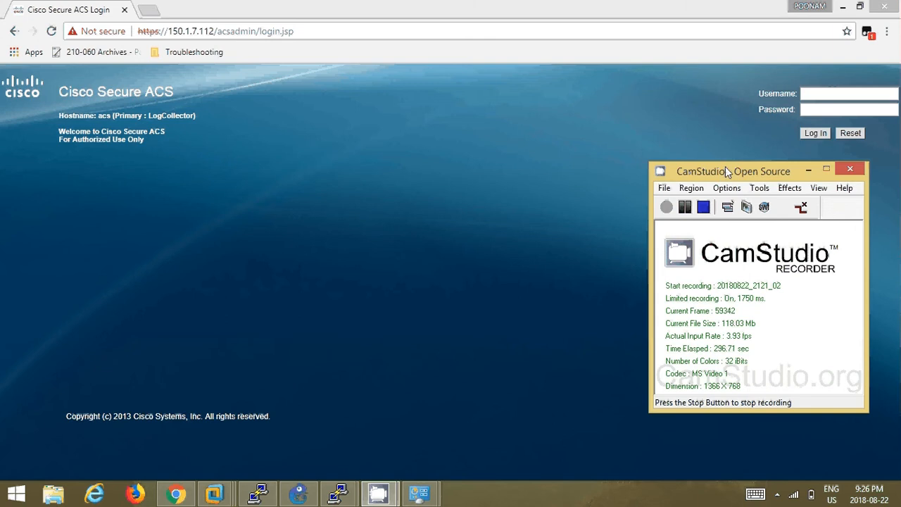
click(841, 96)
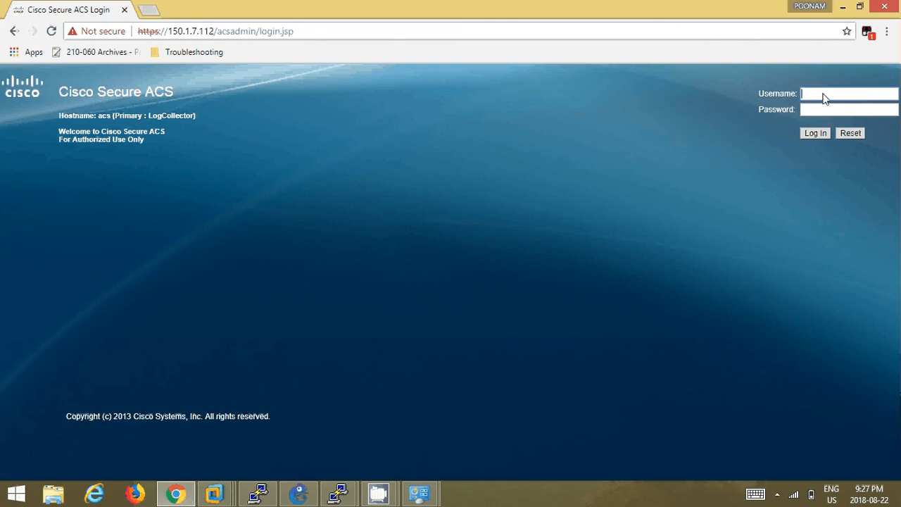
- Enter the admin username and account password, then submit the login
text(acsaadmin)
key(Tab)
text(•••••••)
key(Return)
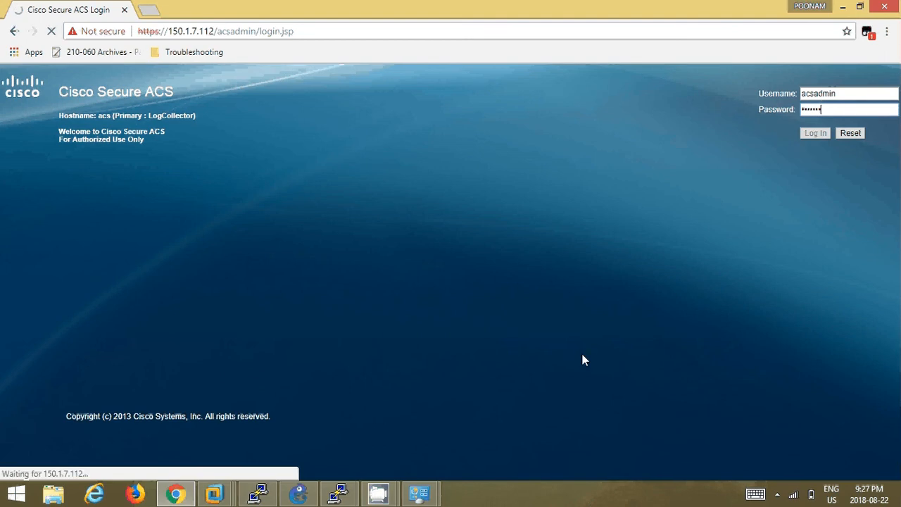
mouse_move(392, 494)
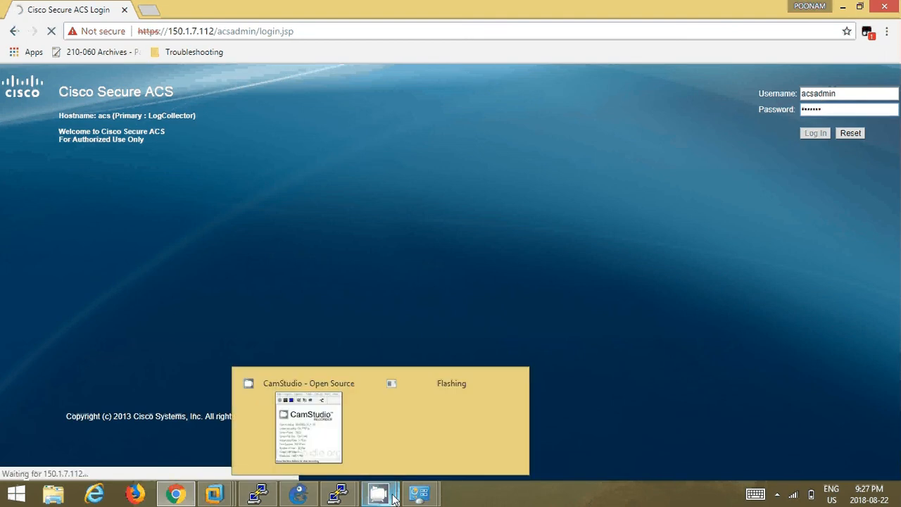